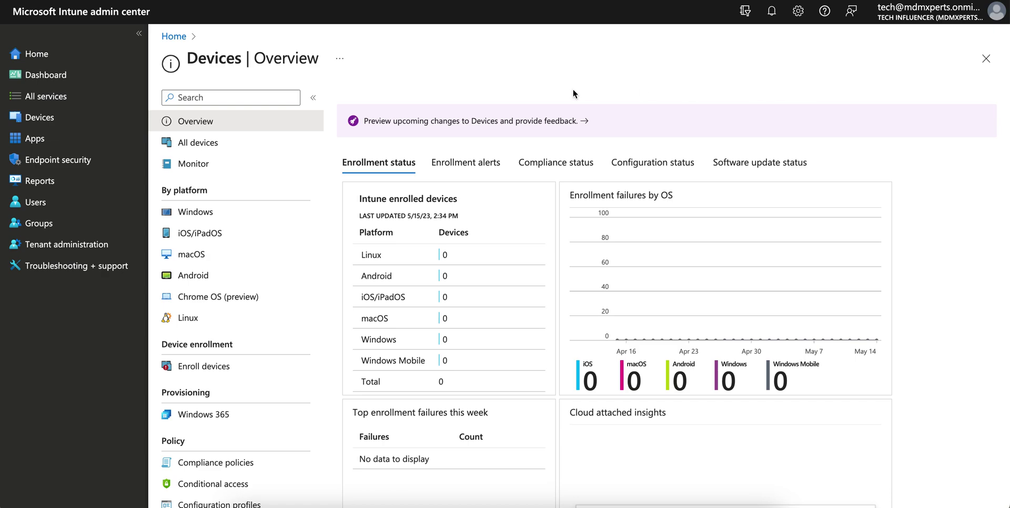
# Open Devices to show the overview, with zero enrolled devices on every platform.
pyautogui.click(71, 119)
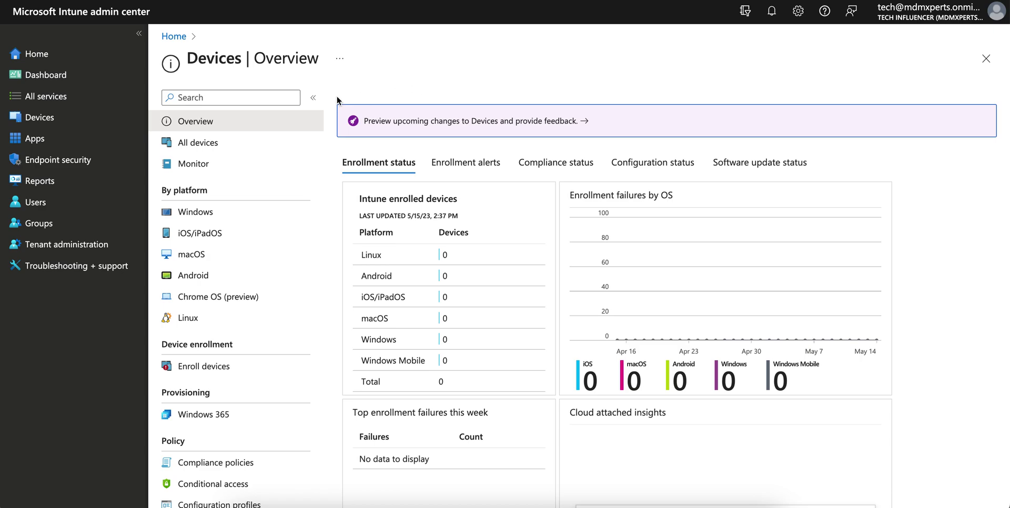
# Start a new Windows configuration profile for Windows 10 and later with profile type Templates.
pyautogui.click(255, 219)
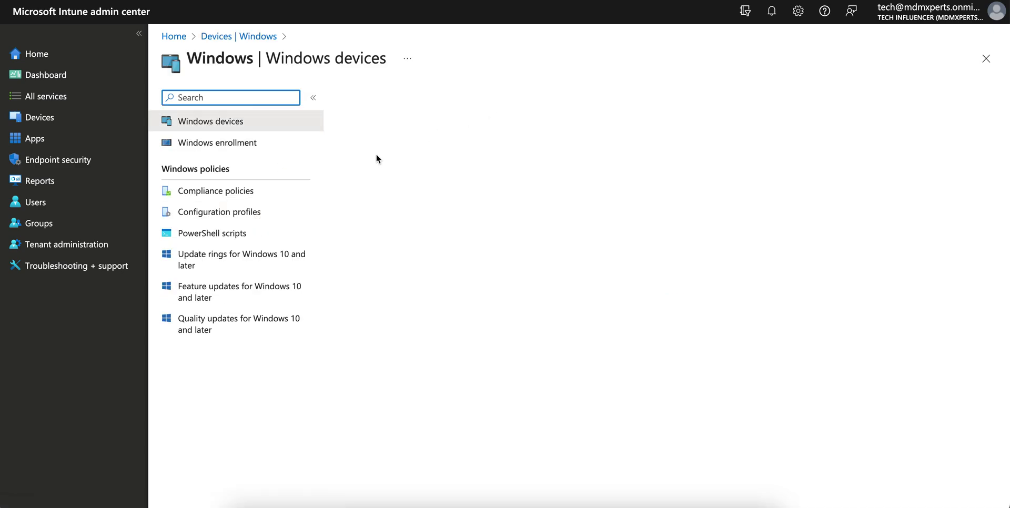
pyautogui.click(270, 213)
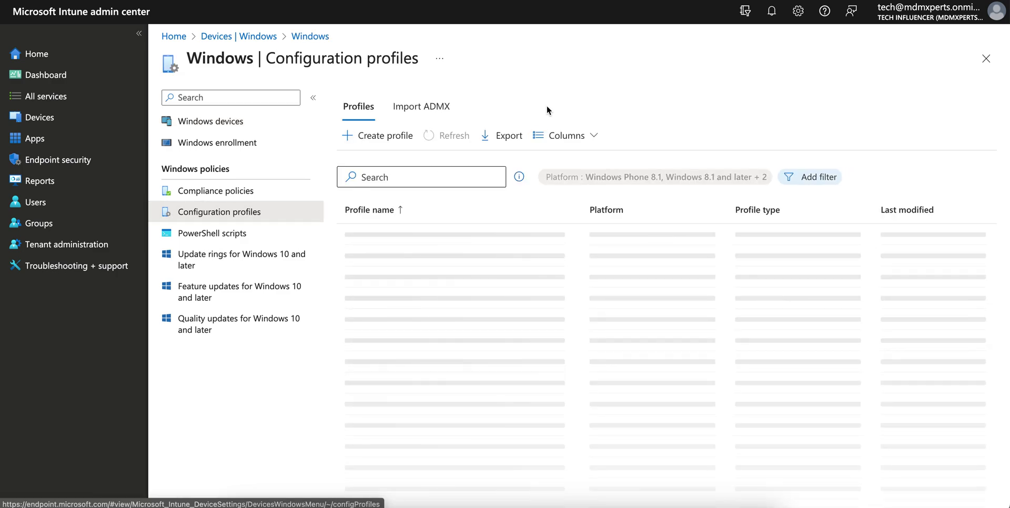
pyautogui.click(410, 137)
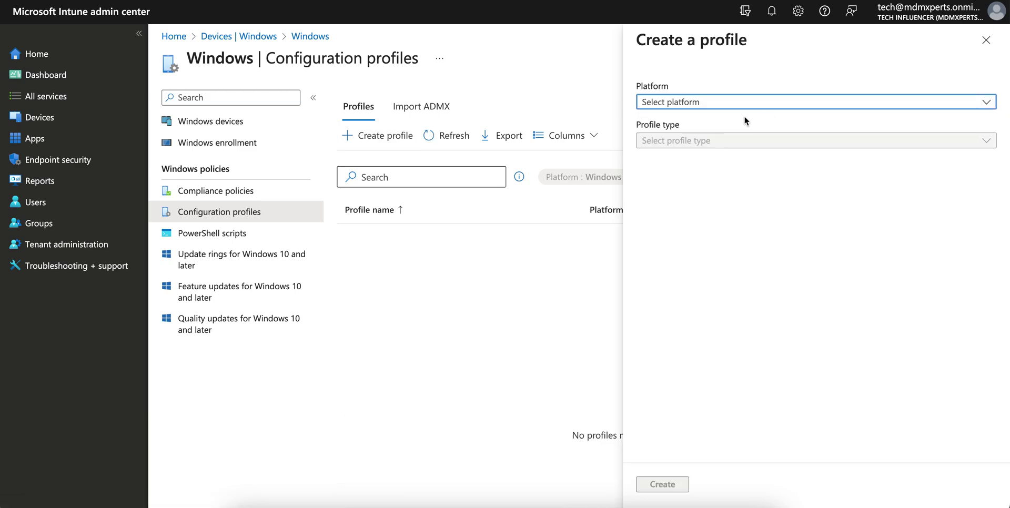
pyautogui.click(736, 105)
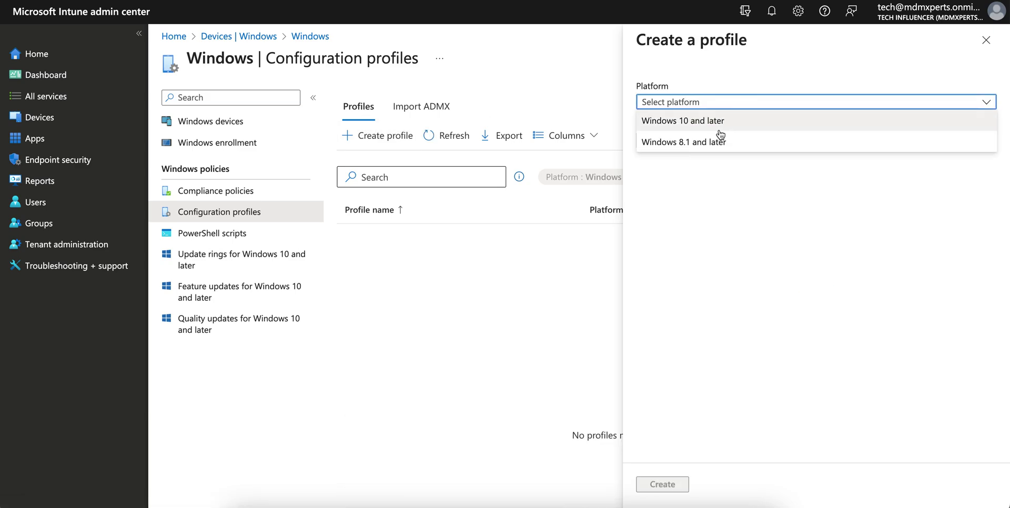
pyautogui.click(720, 122)
pyautogui.click(736, 142)
pyautogui.click(702, 177)
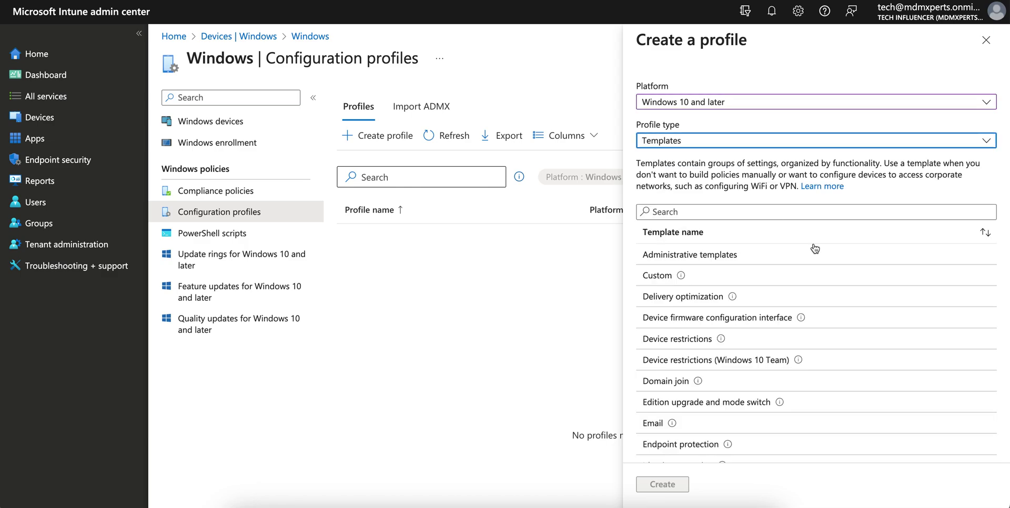
# Choose the Device firmware configuration interface template from the template list.
pyautogui.scroll(-2, 876, 320)
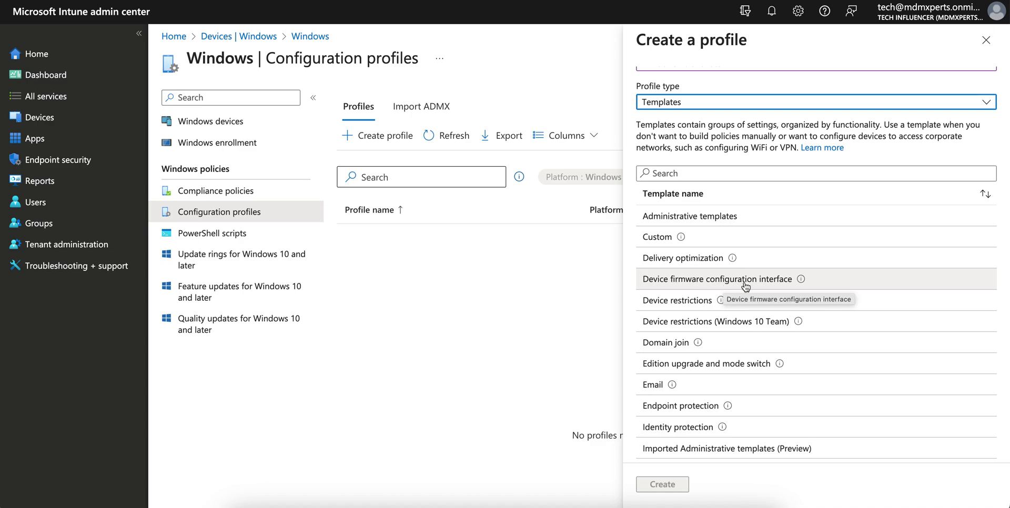
pyautogui.moveTo(800, 317)
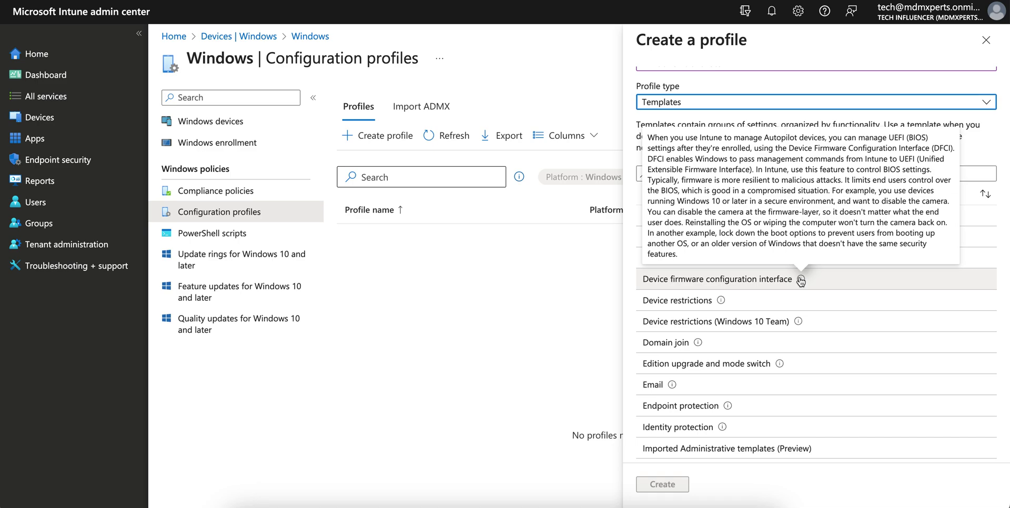
pyautogui.click(800, 281)
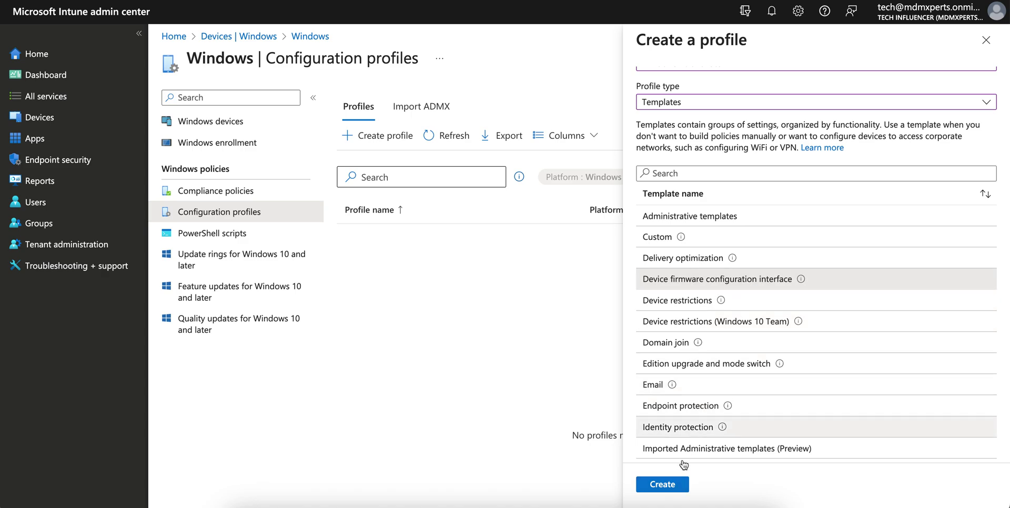
# Create the profile and name it 'Firware Configuration', fixing the typo.
pyautogui.click(662, 484)
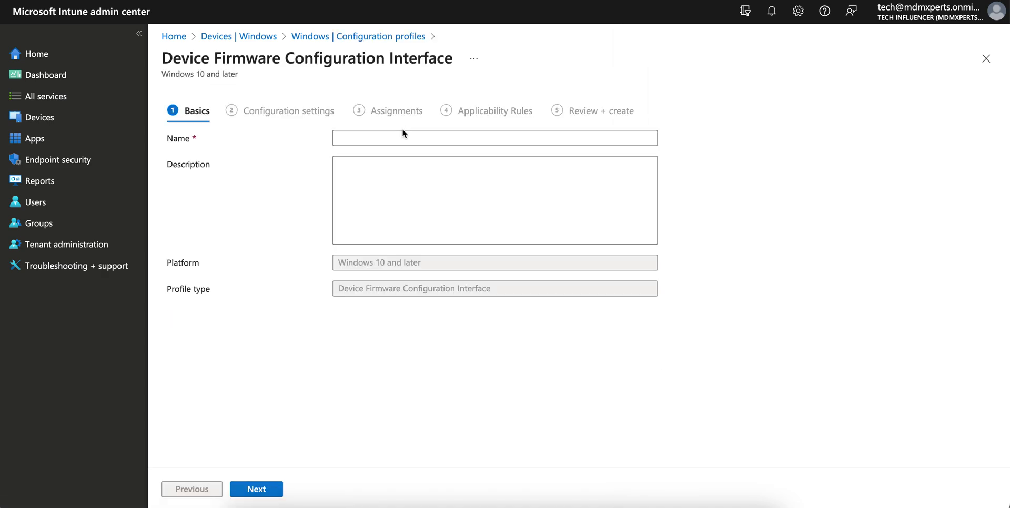
pyautogui.click(386, 137)
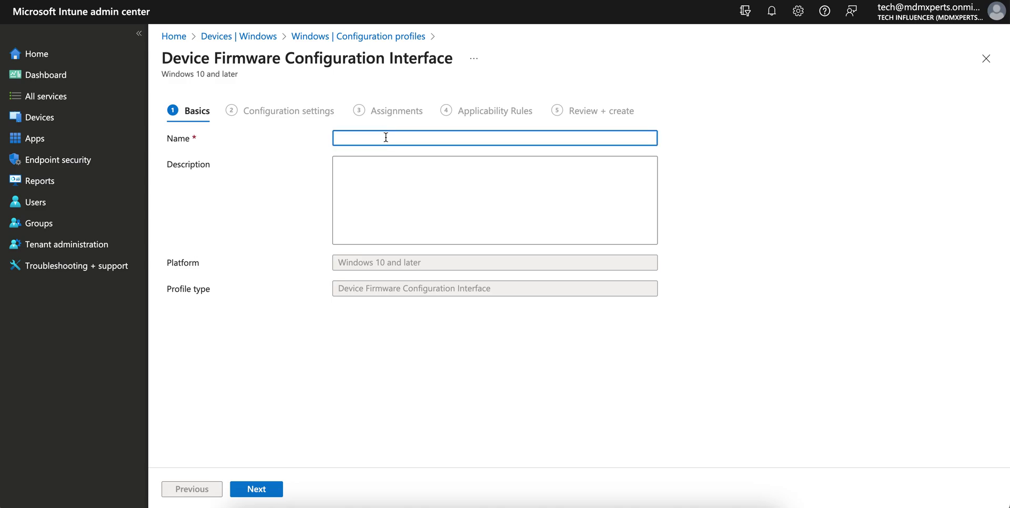
pyautogui.write('Firware ')
pyautogui.write('Confi')
pyautogui.write('gure')
pyautogui.write('ation')
pyautogui.click(405, 138)
pyautogui.press('BackSpace')
# Advance to Configuration settings and expand the UEFI access section.
pyautogui.click(270, 489)
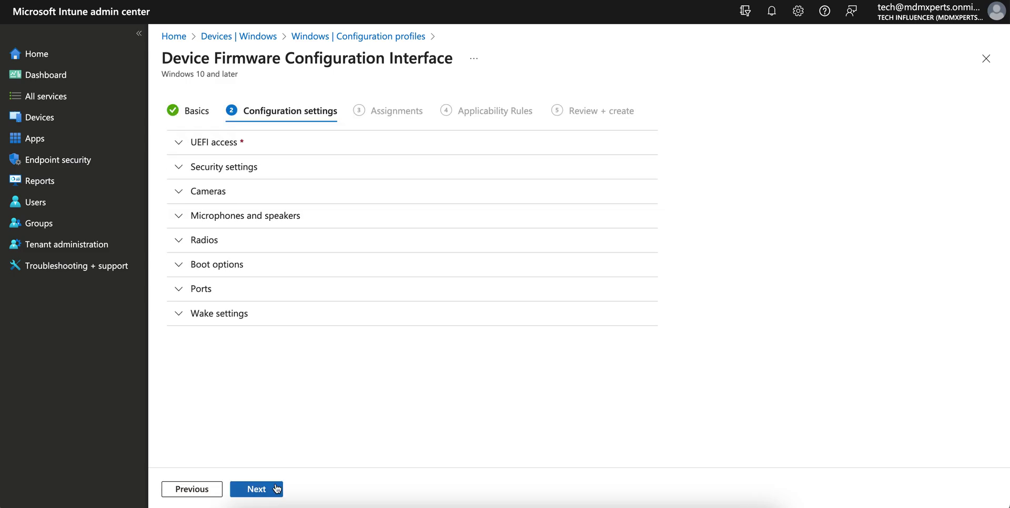
pyautogui.click(270, 150)
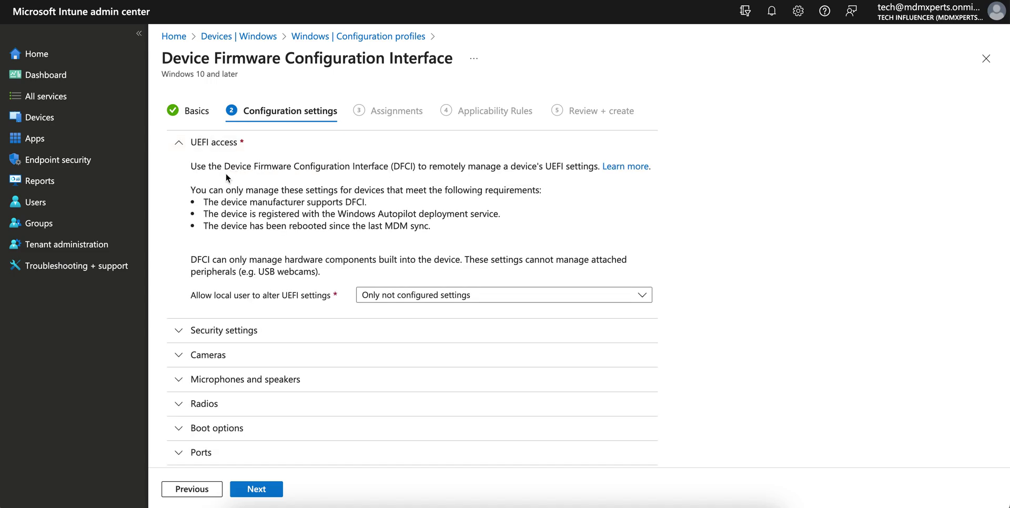
pyautogui.moveTo(212, 168); pyautogui.dragTo(331, 176)
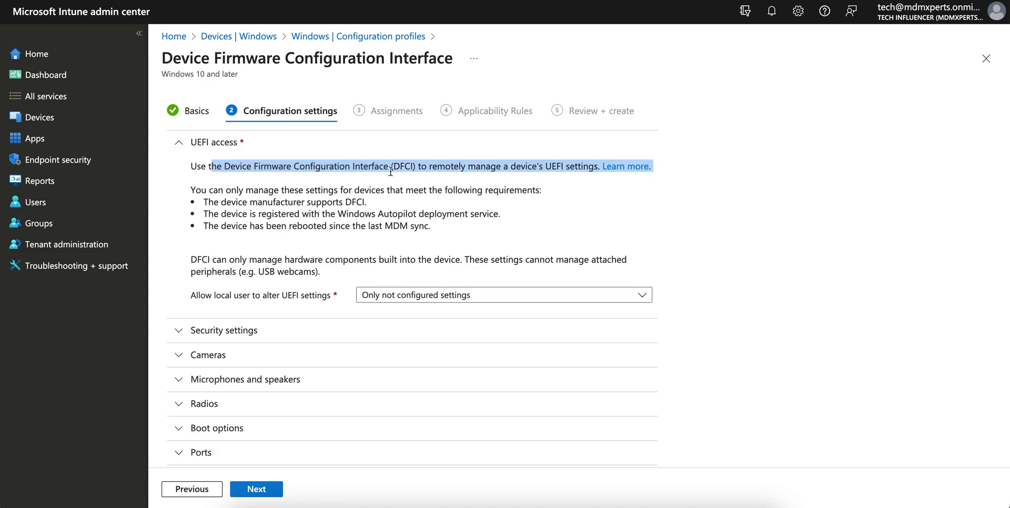
pyautogui.click(485, 174)
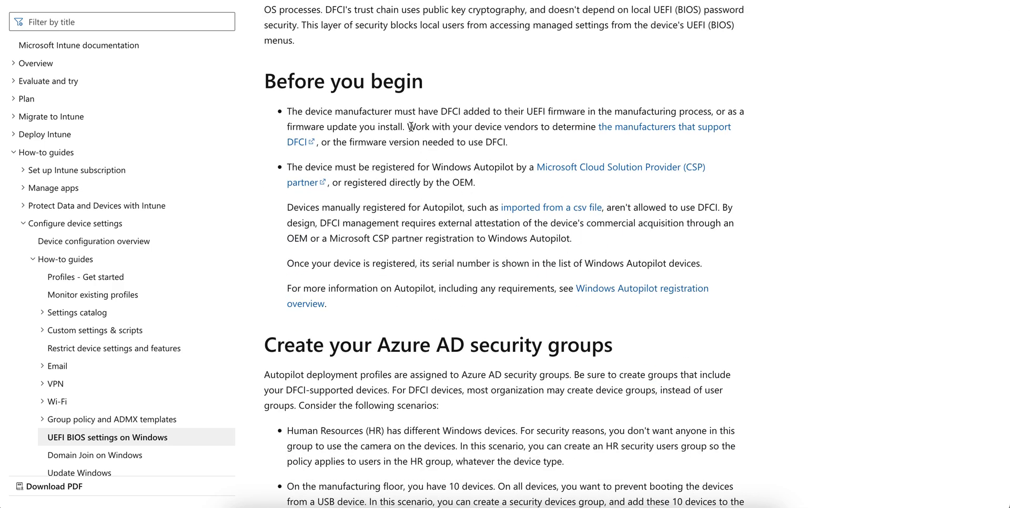
# Read the DFCI firmware requirements in the article's Before you begin section.
pyautogui.moveTo(395, 111); pyautogui.dragTo(545, 111)
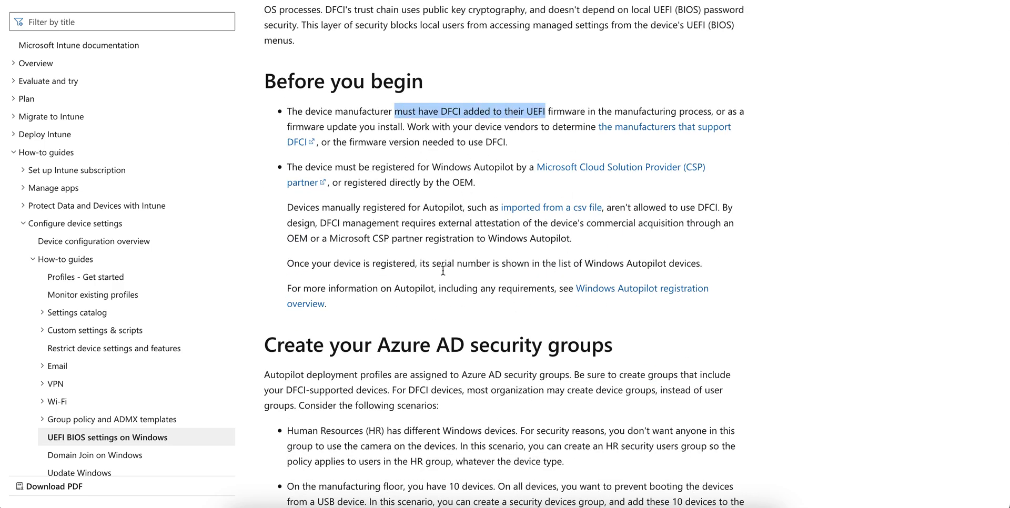
pyautogui.moveTo(390, 221); pyautogui.dragTo(457, 221)
pyautogui.scroll(-1, 549, 268)
pyautogui.scroll(-3, 549, 268)
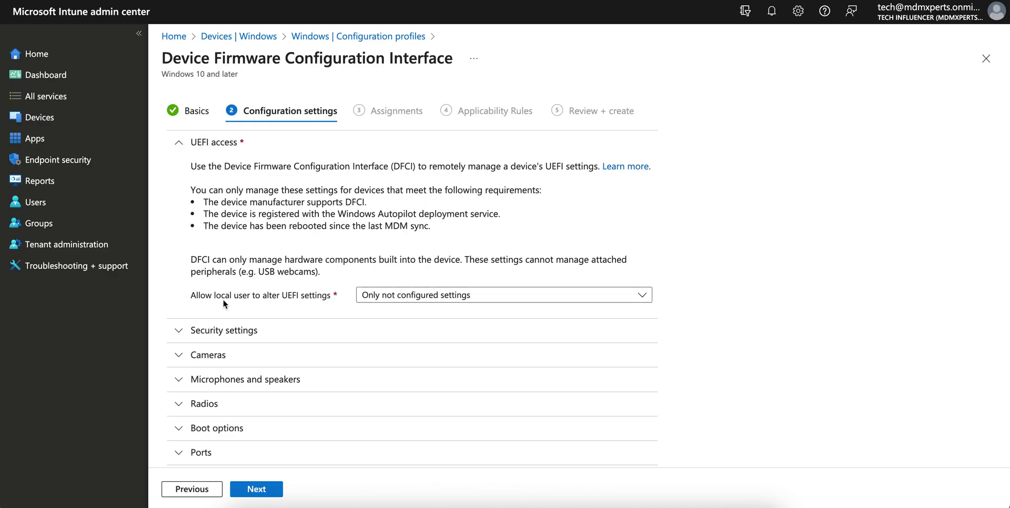
# Set Allow local user to alter UEFI settings to None.
pyautogui.moveTo(213, 260); pyautogui.dragTo(276, 263)
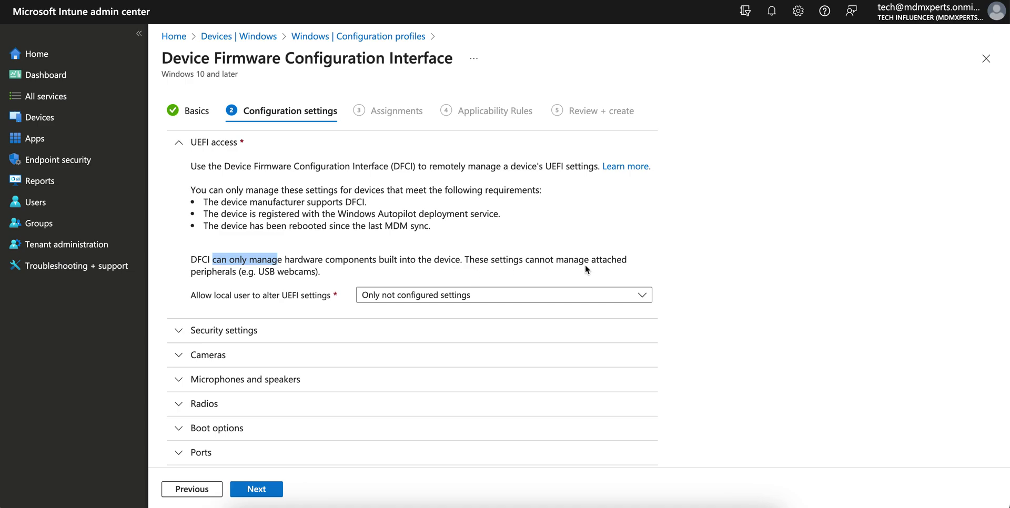
pyautogui.moveTo(322, 271); pyautogui.dragTo(258, 269)
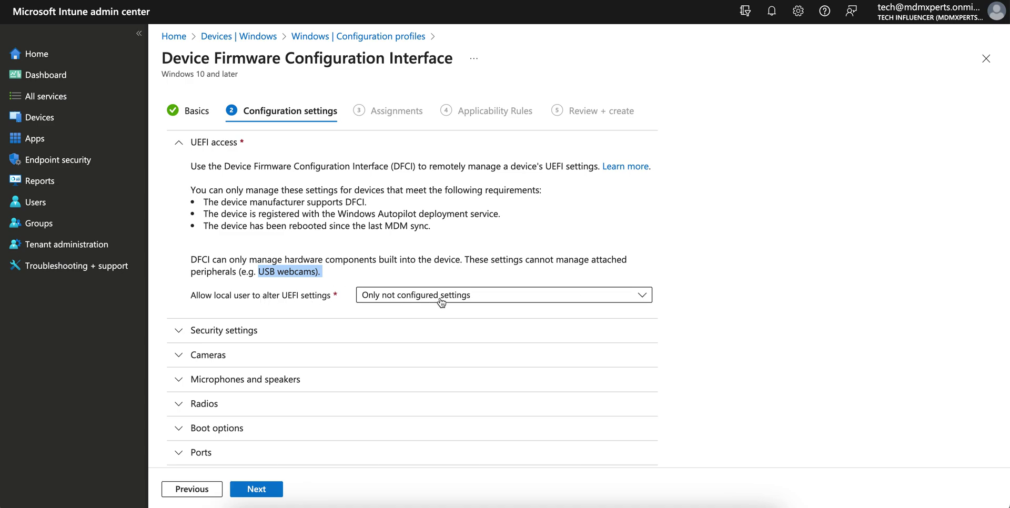
pyautogui.click(468, 300)
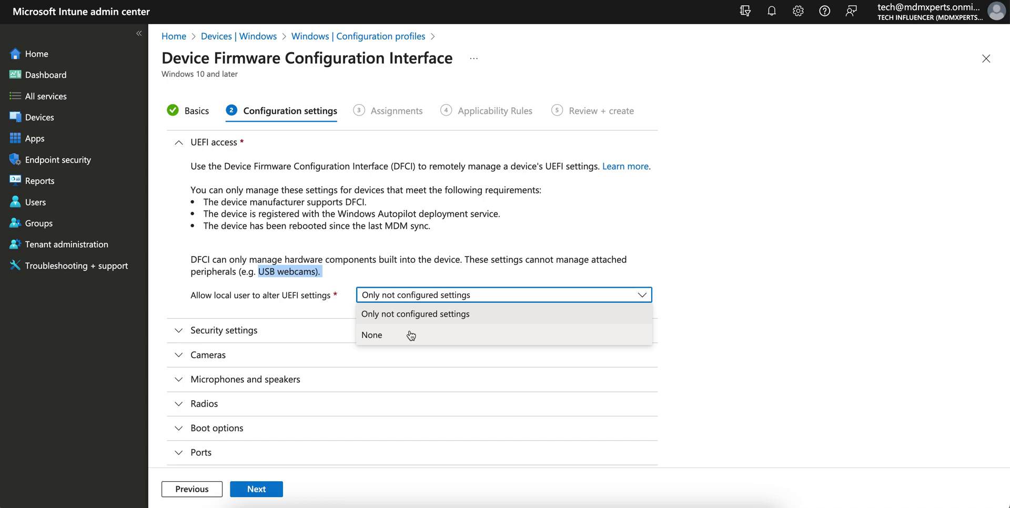
pyautogui.click(426, 331)
pyautogui.click(449, 297)
pyautogui.click(402, 334)
# Expand Security settings and leave CPU and IO virtualization not configured.
pyautogui.click(368, 332)
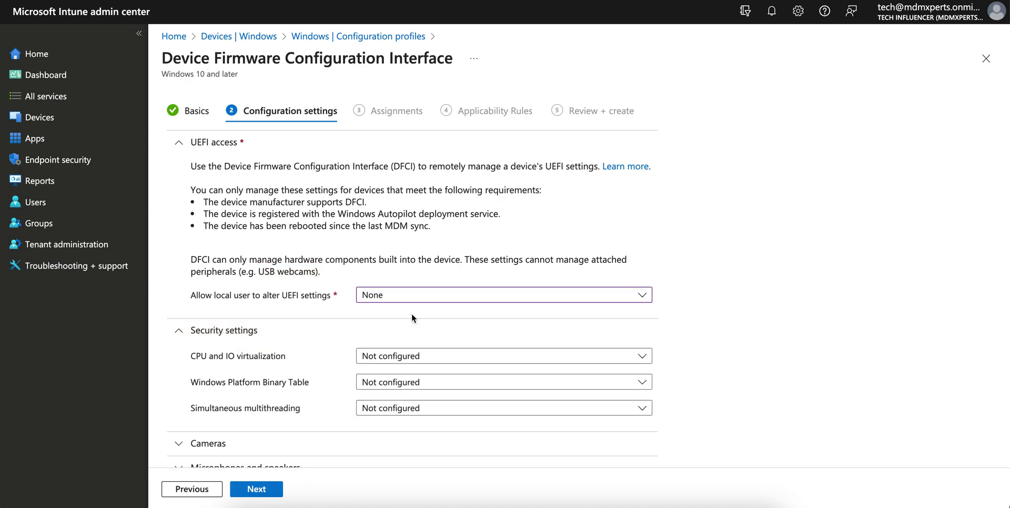
pyautogui.scroll(-2, 412, 318)
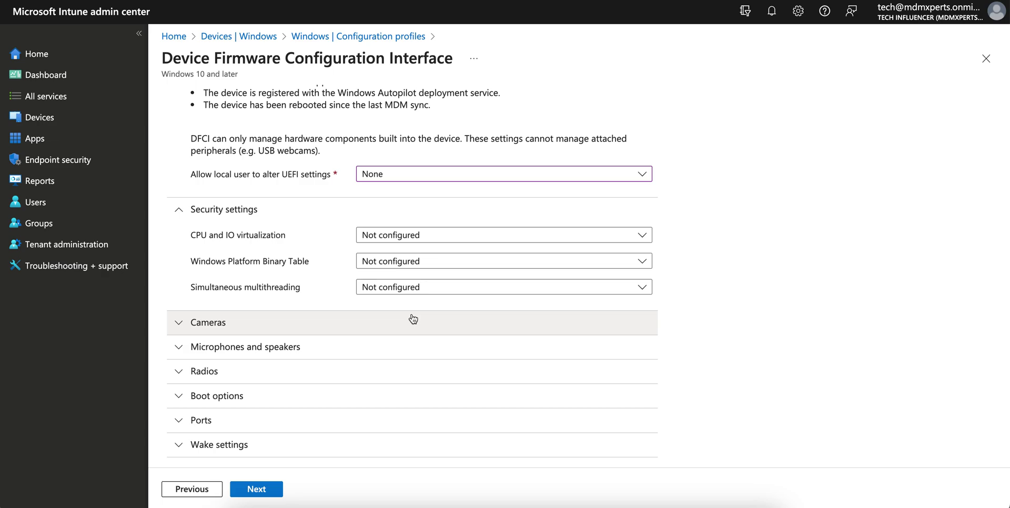
pyautogui.click(427, 235)
pyautogui.click(316, 260)
pyautogui.click(300, 322)
# Check the Cameras options and leave them unchanged.
pyautogui.scroll(-2, 465, 331)
pyautogui.click(451, 226)
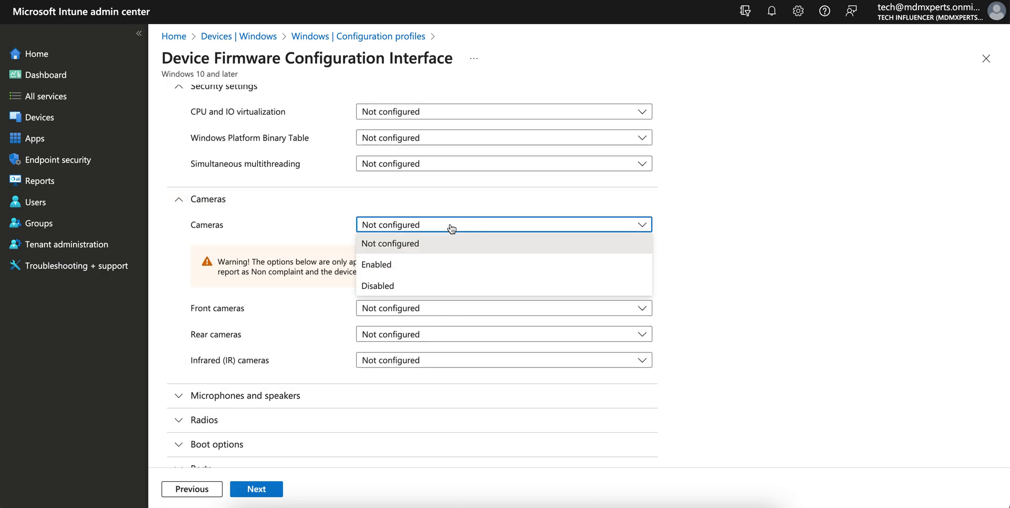
pyautogui.click(290, 234)
pyautogui.scroll(-2, 537, 349)
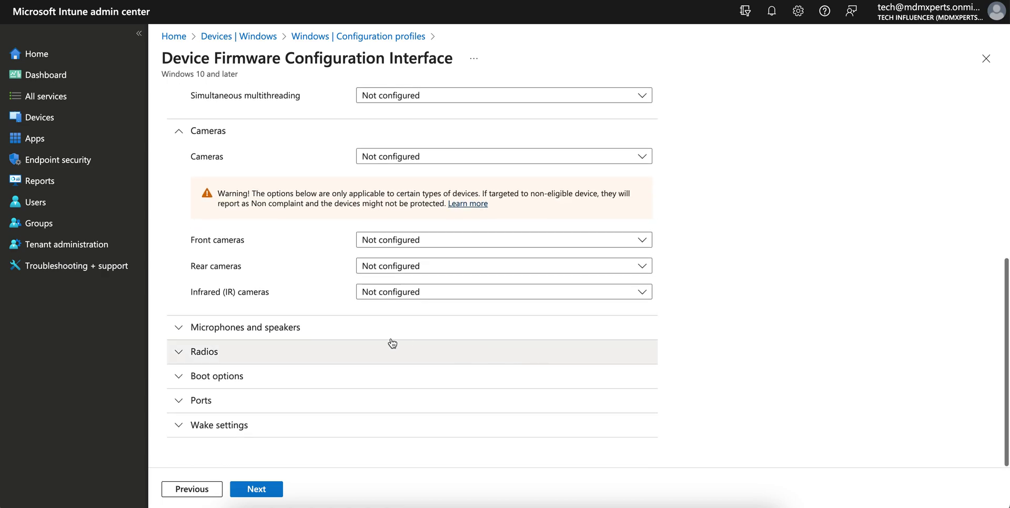
# Disable booting from external media, leaving network adapter booting unchanged.
pyautogui.click(282, 377)
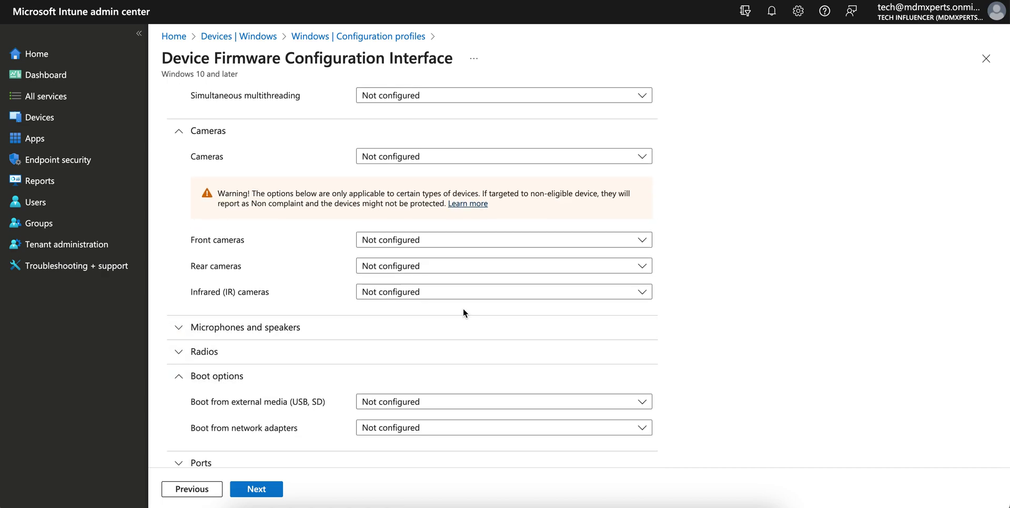
pyautogui.scroll(-2, 463, 311)
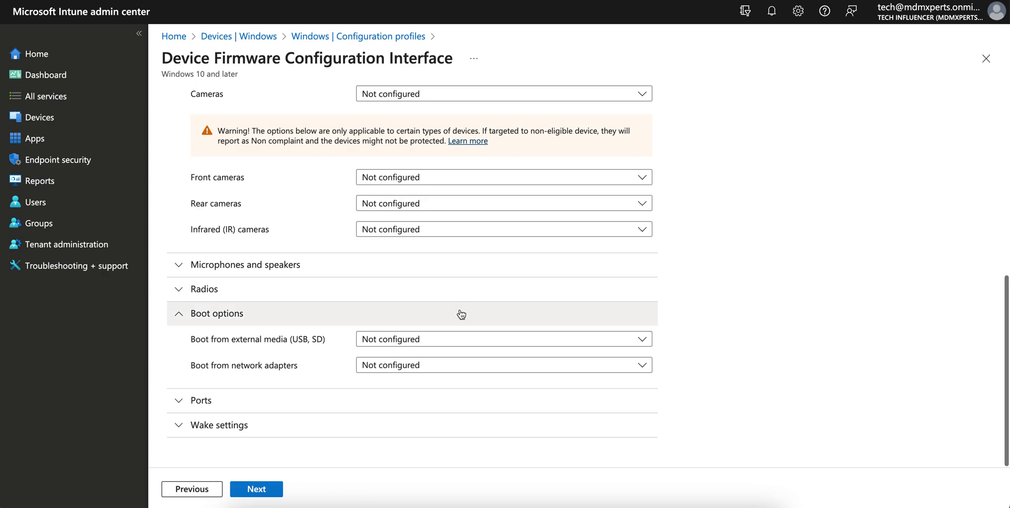
pyautogui.click(458, 343)
pyautogui.click(425, 402)
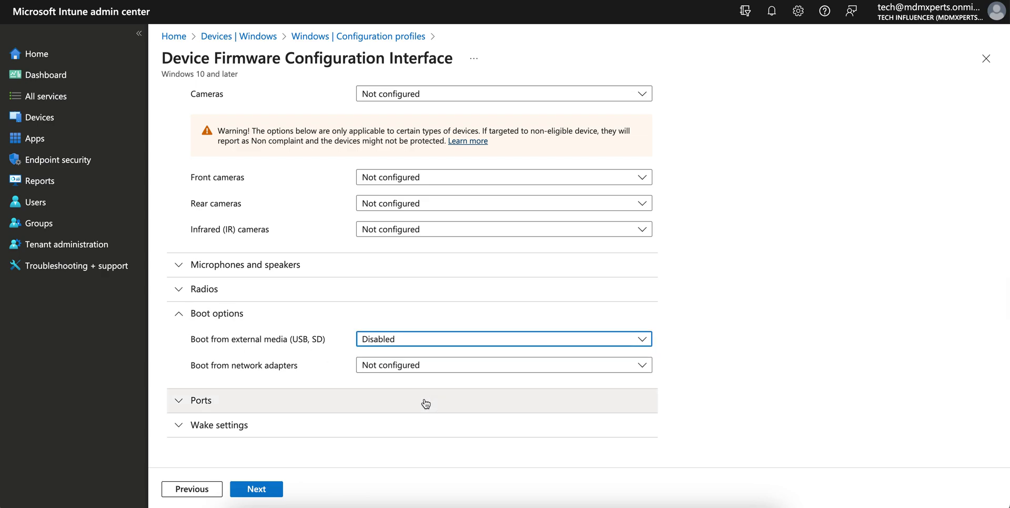
pyautogui.click(454, 369)
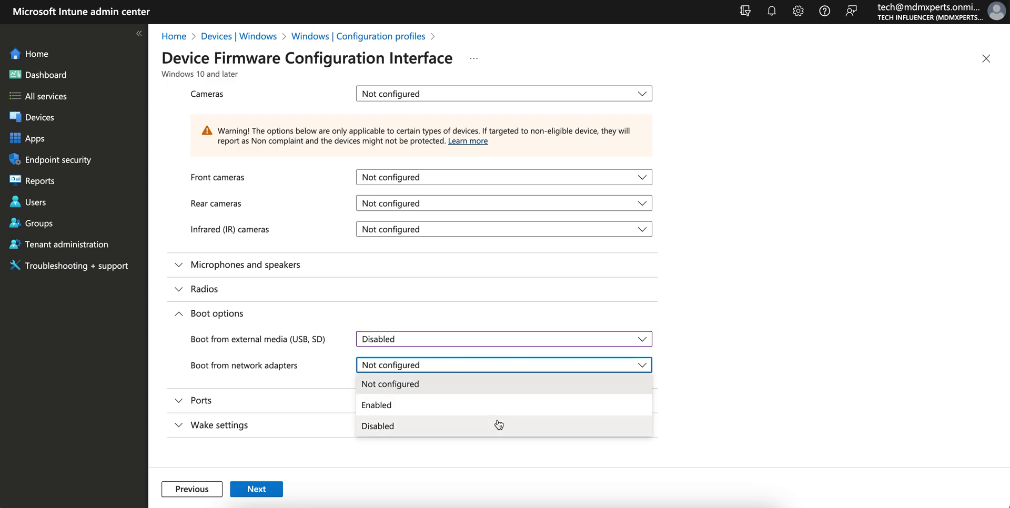
pyautogui.click(733, 362)
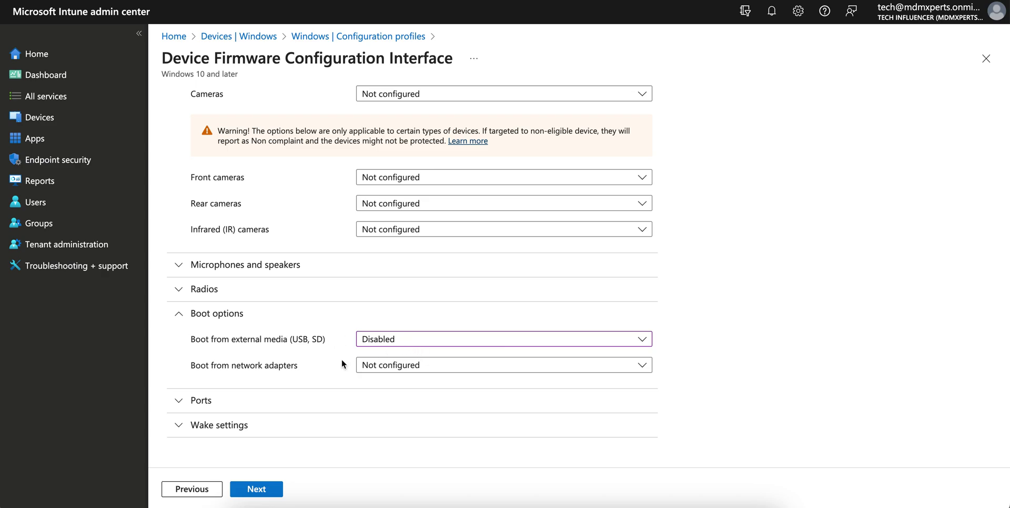
# Disable the USB type A and SD card ports under Ports.
pyautogui.click(286, 402)
pyautogui.scroll(-2, 421, 363)
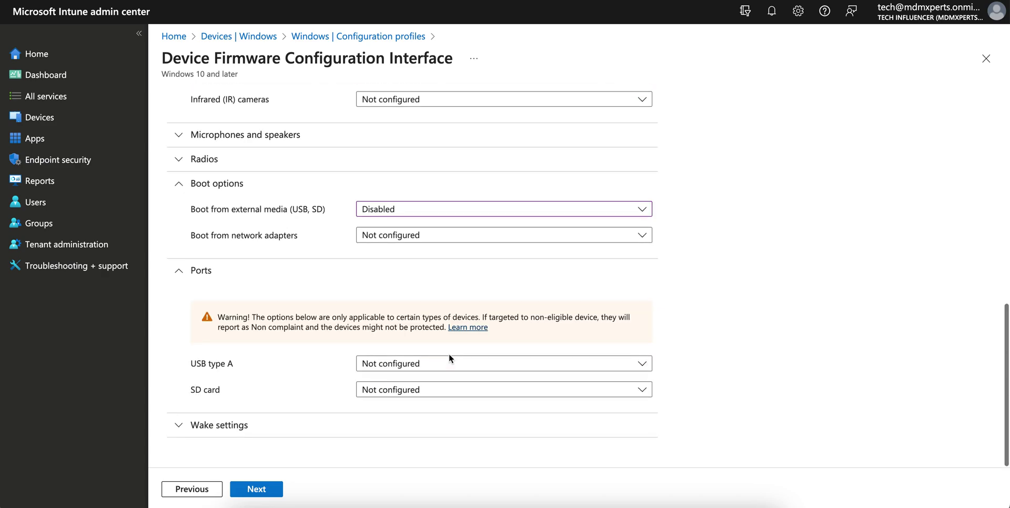
pyautogui.click(420, 368)
pyautogui.click(416, 423)
pyautogui.click(416, 389)
pyautogui.click(407, 451)
pyautogui.click(334, 428)
pyautogui.scroll(-2, 435, 350)
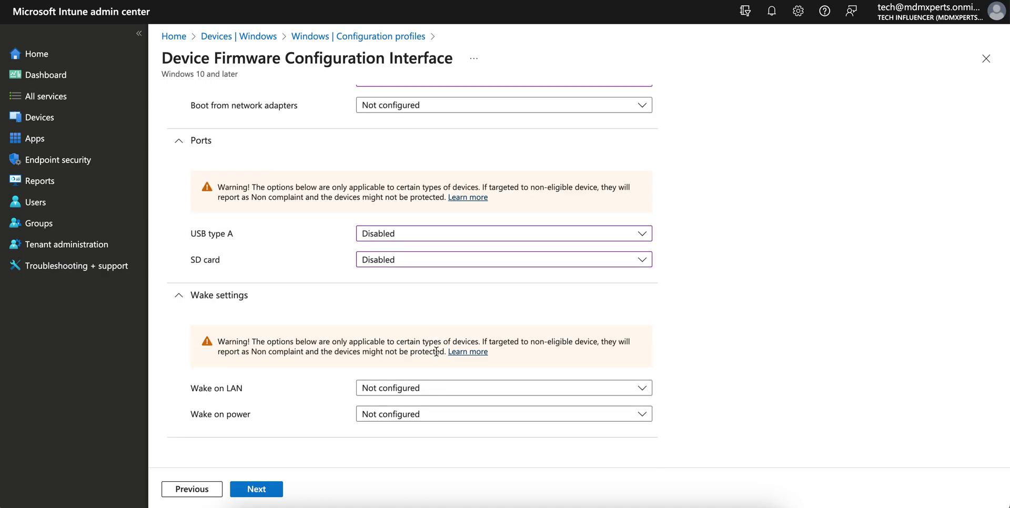
pyautogui.scroll(10, 293, 294)
# Assign the profile to All devices.
pyautogui.click(272, 490)
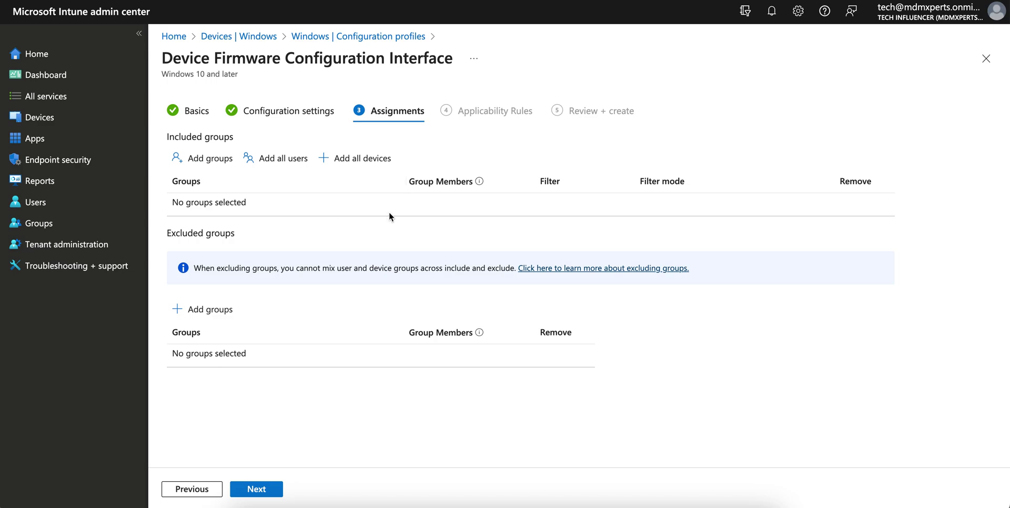
pyautogui.click(390, 158)
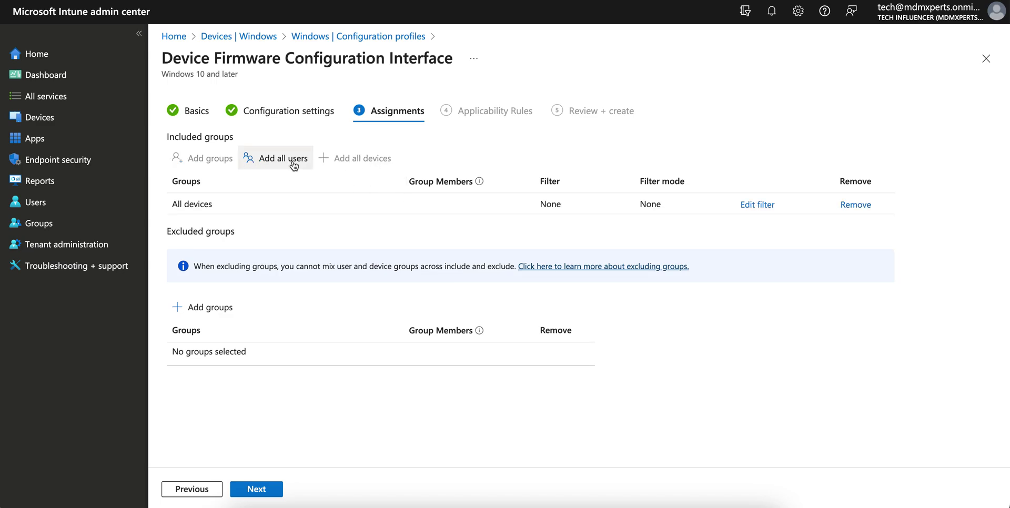
pyautogui.click(280, 489)
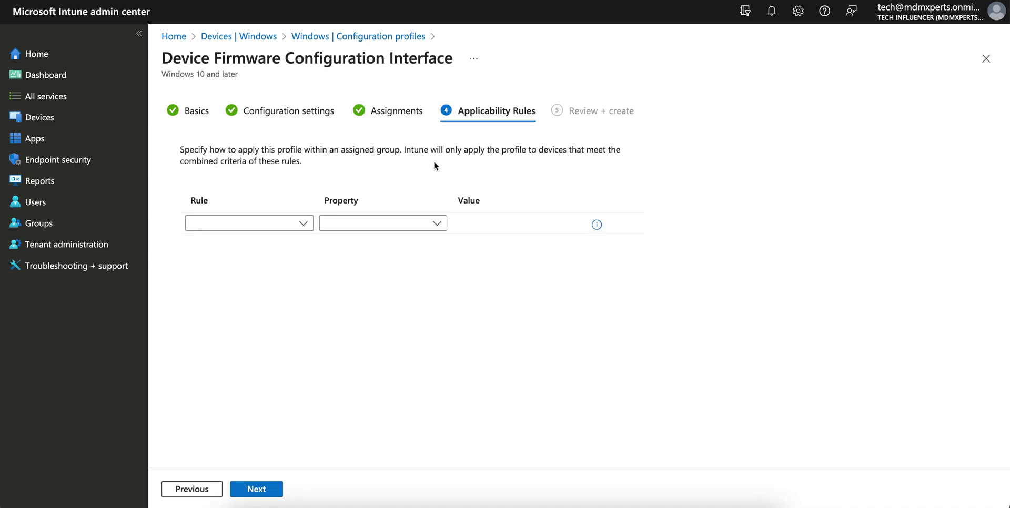
# Add an applicability rule: assign if OS edition is Windows 10/11 Enterprise or Professional.
pyautogui.click(300, 225)
pyautogui.click(296, 244)
pyautogui.click(419, 224)
pyautogui.click(407, 264)
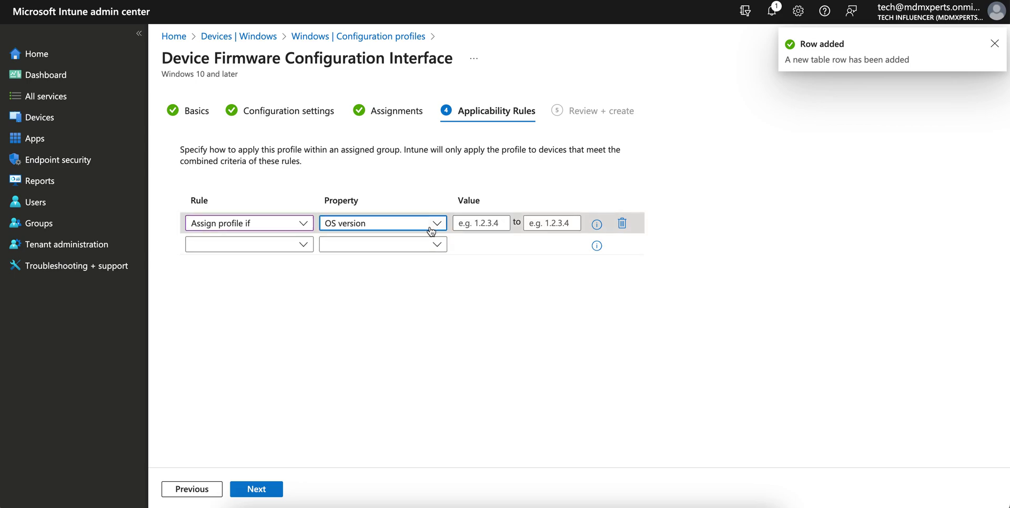
pyautogui.click(434, 224)
pyautogui.click(397, 242)
pyautogui.click(502, 225)
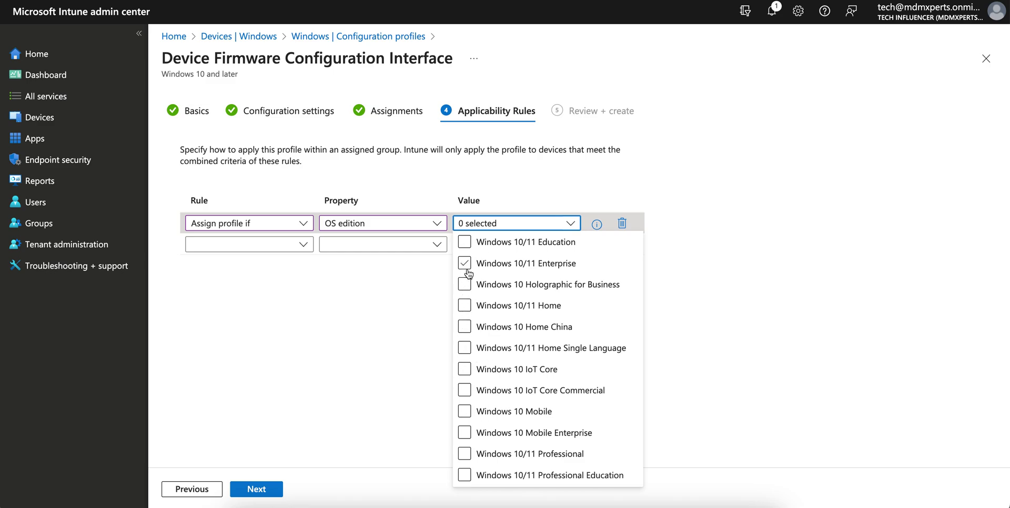
pyautogui.click(466, 267)
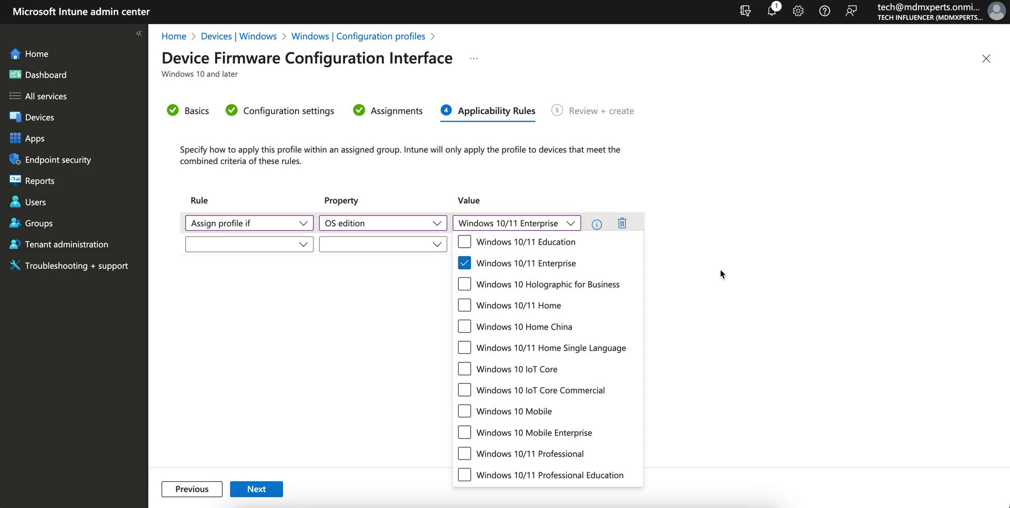
pyautogui.click(468, 457)
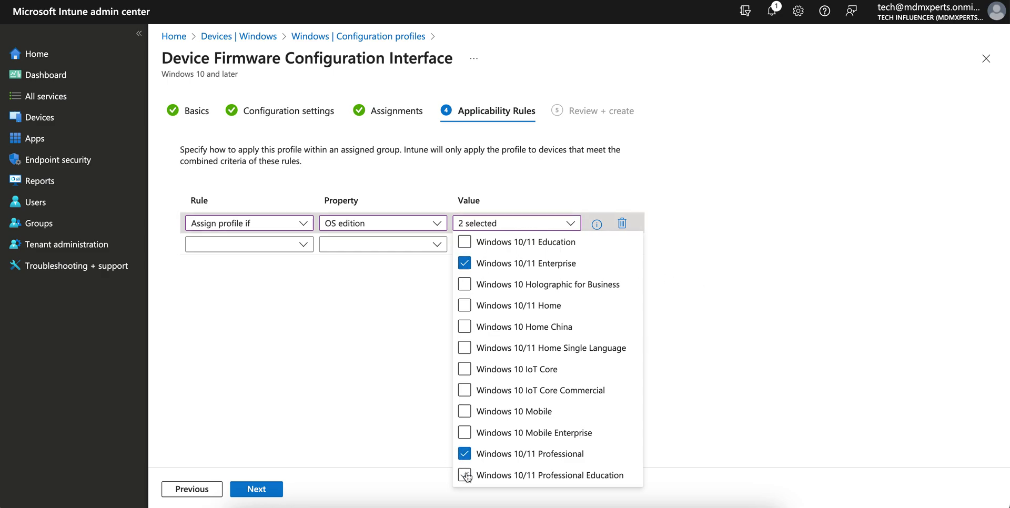
pyautogui.click(766, 309)
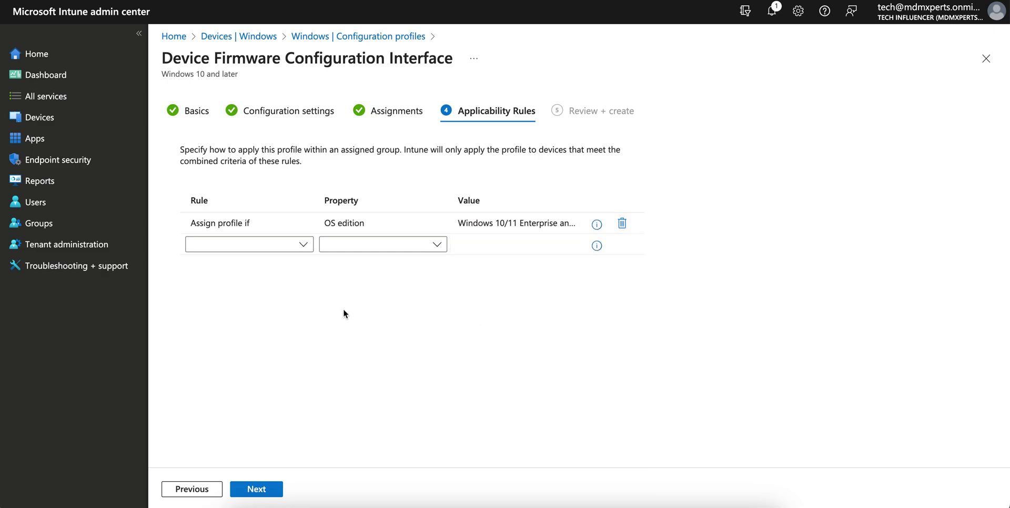
pyautogui.click(272, 493)
# Create the profile, then refresh the profile list and open Firware Configuration.
pyautogui.click(272, 493)
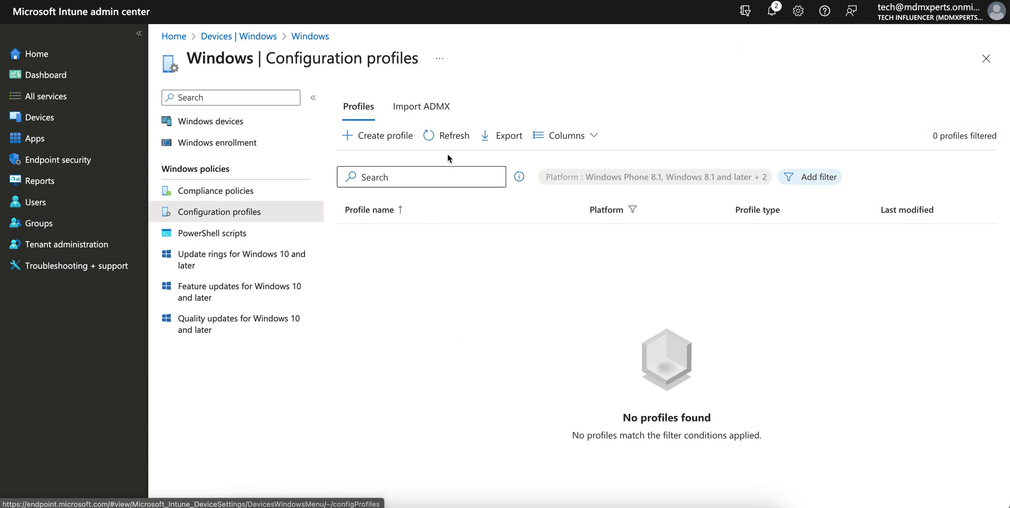
pyautogui.click(454, 135)
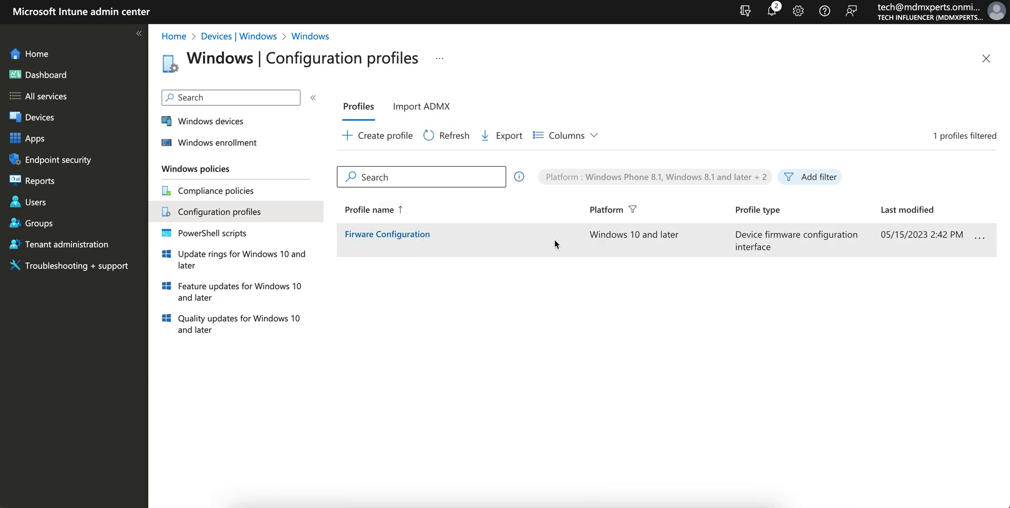
pyautogui.click(463, 234)
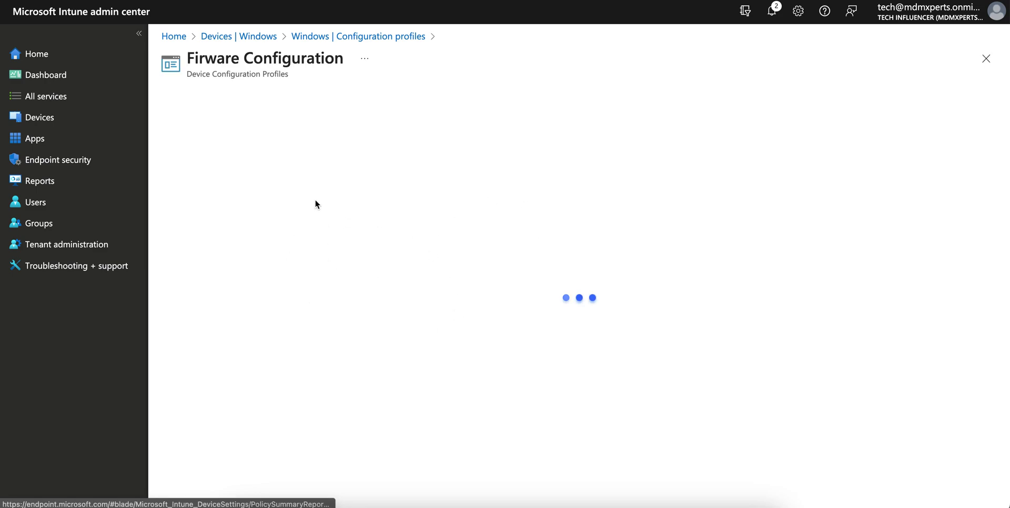
# Expand the UEFI access, Boot options and Ports summaries to verify the saved settings.
pyautogui.scroll(-10, 363, 231)
pyautogui.click(240, 343)
pyautogui.scroll(-1, 372, 341)
pyautogui.click(269, 368)
pyautogui.scroll(-1, 279, 375)
pyautogui.click(291, 383)
pyautogui.moveTo(209, 307); pyautogui.dragTo(365, 307)
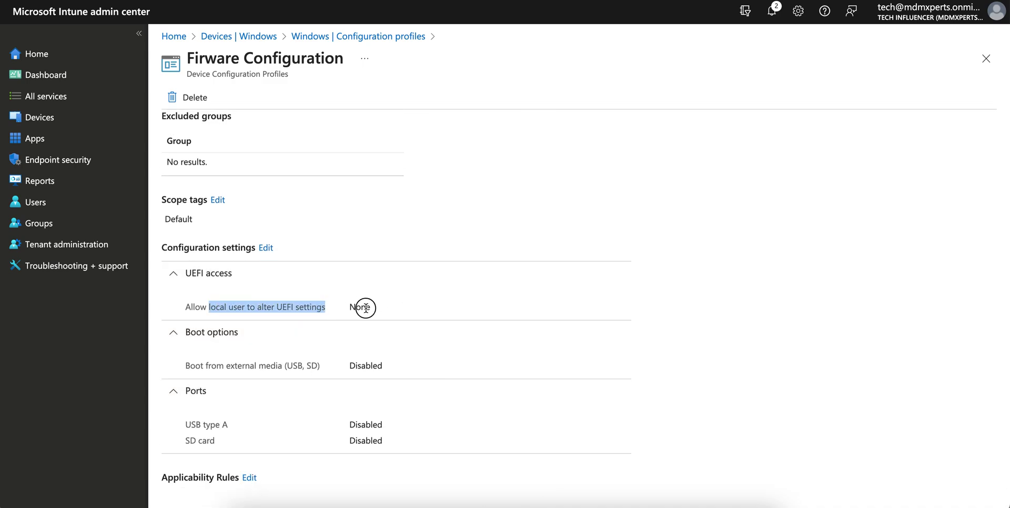
pyautogui.click(839, 266)
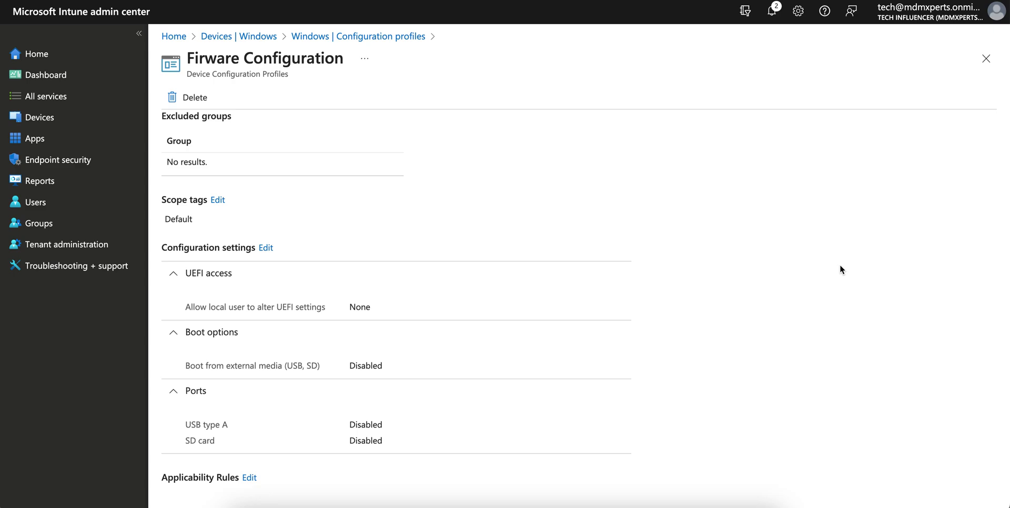